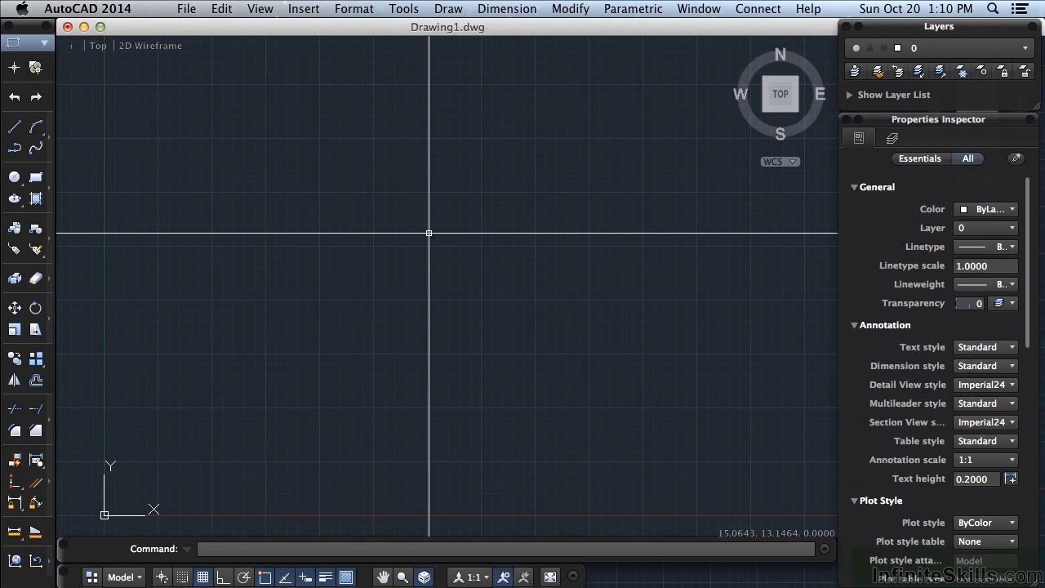
- Start OPEN, select chap-project-3D.dwg through Chapter 4 Project.dwg, then cancel without opening
{"action": "type", "text": "open"}
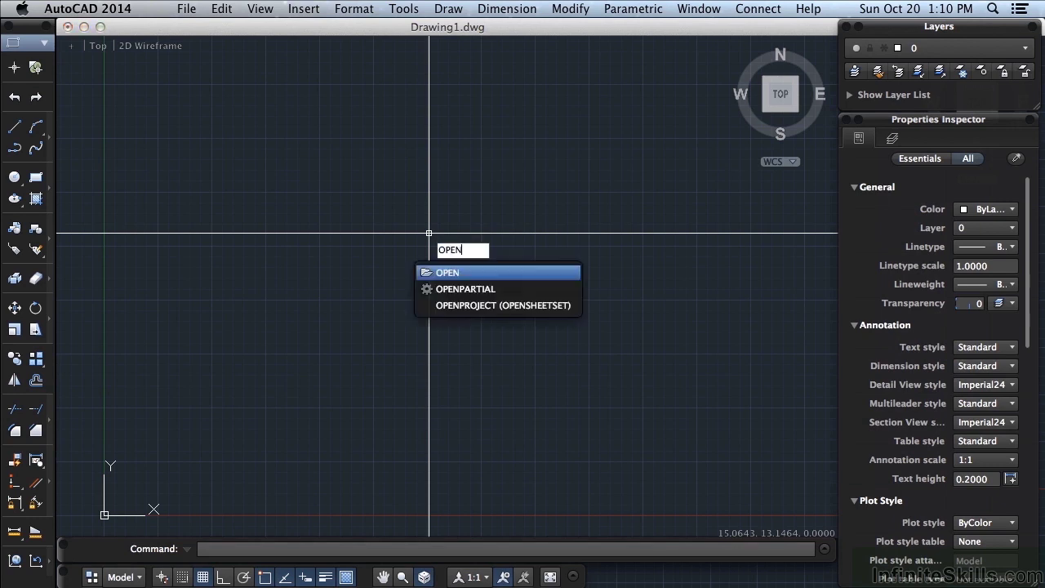
{"action": "key", "text": "Return"}
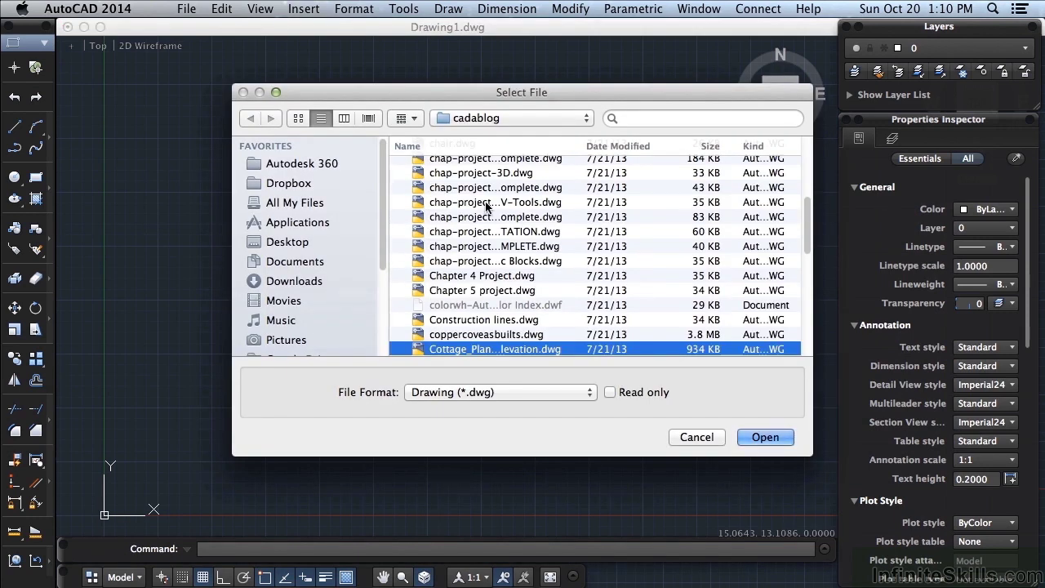
{"action": "left_click", "coordinate": [491, 173]}
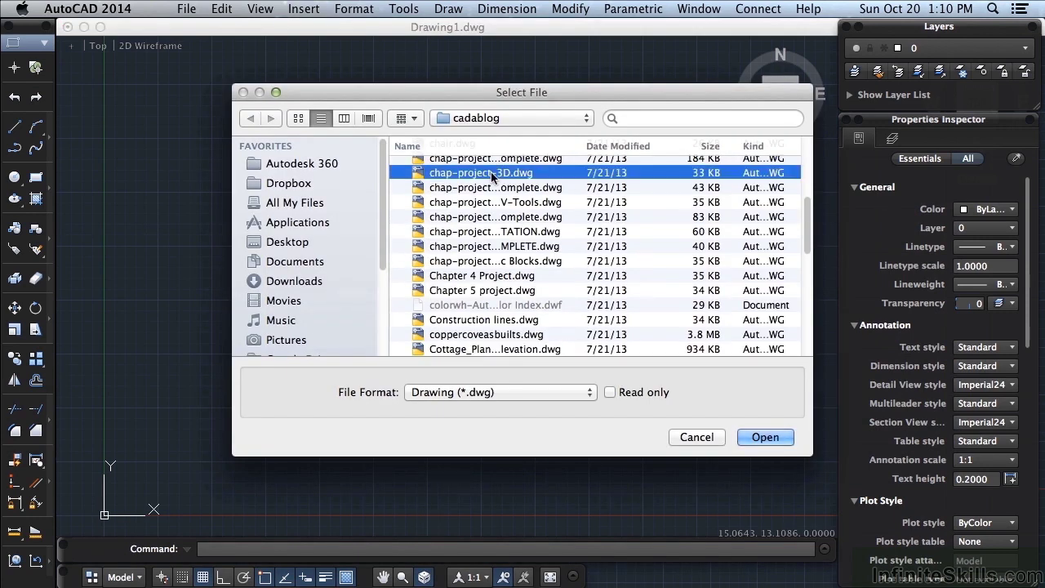
{"action": "left_click", "coordinate": [498, 277], "text": "shift"}
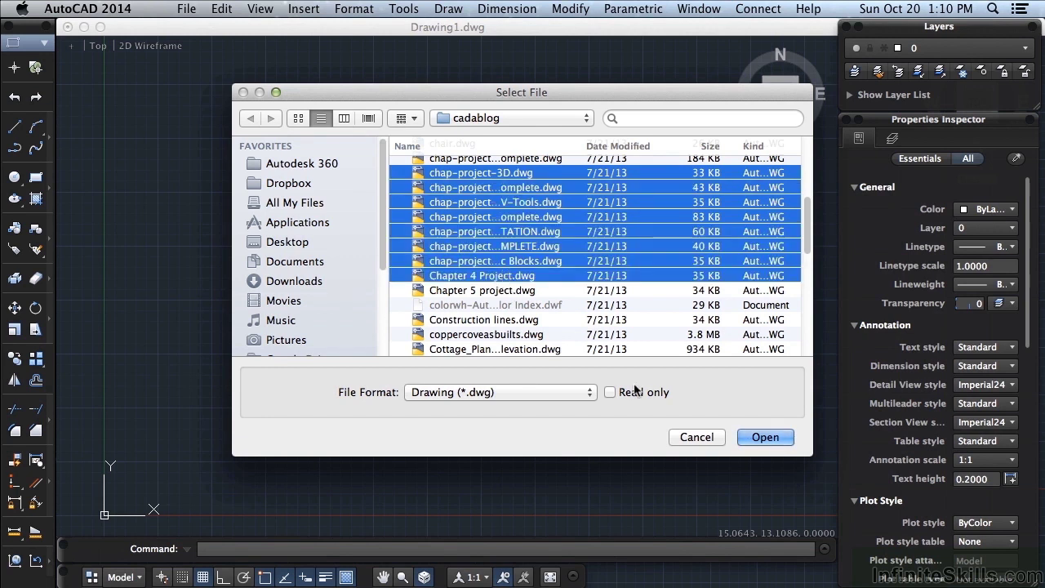
{"action": "left_click", "coordinate": [693, 437]}
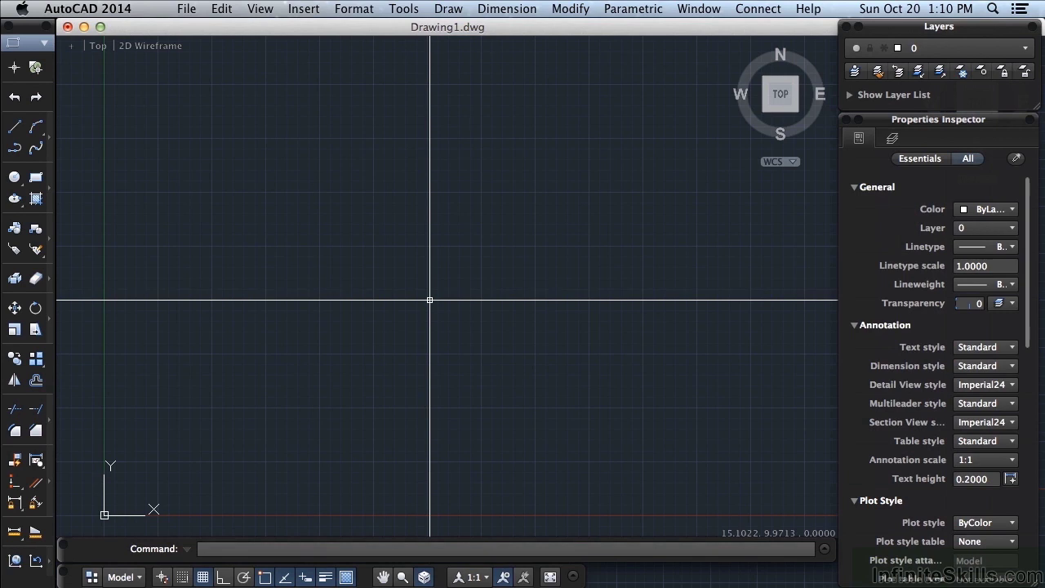
- Bring Chapter 5 project.dwg to the front from the Mission Control overview of open drawings
{"action": "key", "text": "ctrl+Down"}
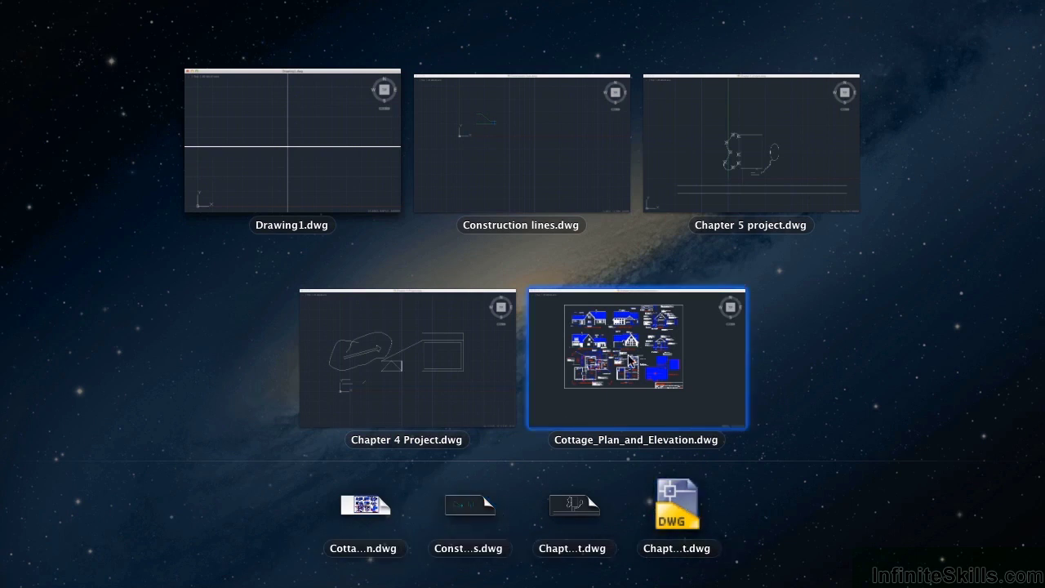
{"action": "key", "text": "Down"}
{"action": "key", "text": "Right"}
{"action": "key", "text": "Right"}
{"action": "key", "text": "Right"}
{"action": "key", "text": "Left"}
{"action": "key", "text": "Left"}
{"action": "key", "text": "Left"}
{"action": "key", "text": "Right"}
{"action": "key", "text": "Right"}
{"action": "key", "text": "Right"}
{"action": "key", "text": "Left"}
{"action": "key", "text": "Left"}
{"action": "key", "text": "Left"}
{"action": "key", "text": "Right"}
{"action": "key", "text": "Right"}
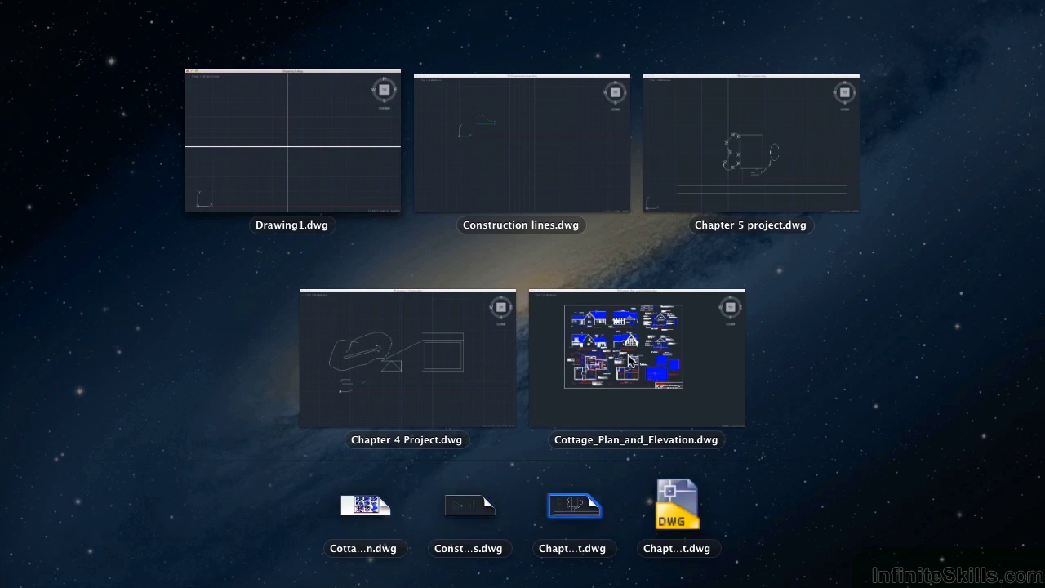
{"action": "key", "text": "Return"}
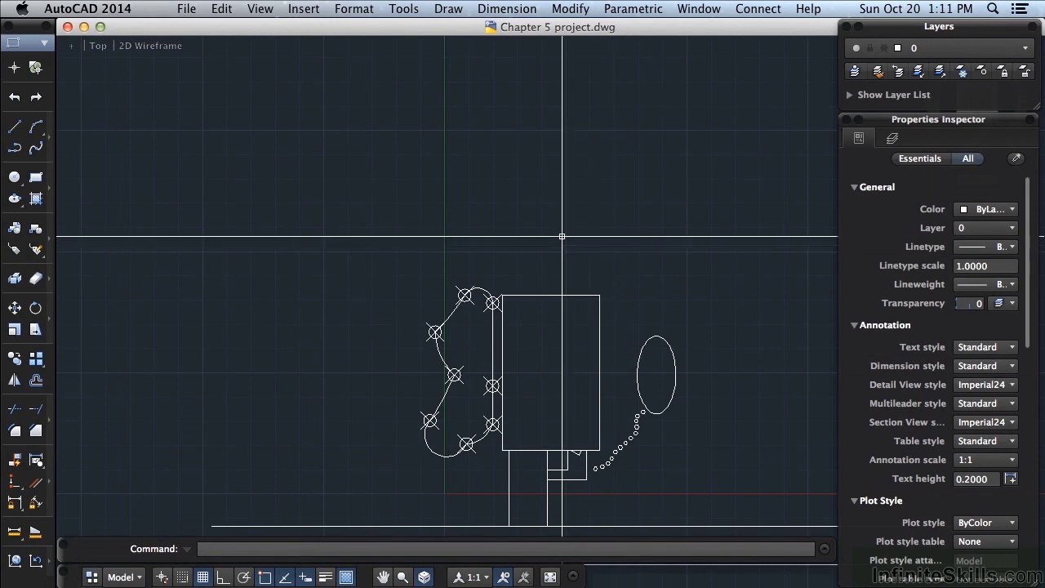
- Pan the Chapter 5 project view up and left to reveal the two long base lines
{"action": "middle_click_drag", "start_coordinate": [581, 307], "coordinate": [504, 241]}
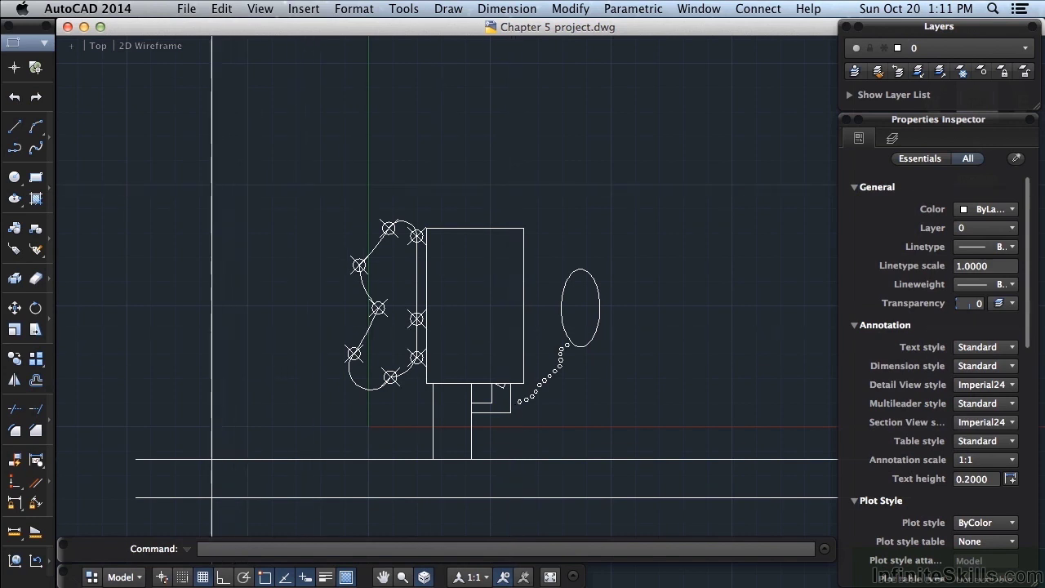
- Show Chapter 5 project.dwg's Layout1 paper sheet using the status-bar Model popup
{"action": "left_click", "coordinate": [130, 578]}
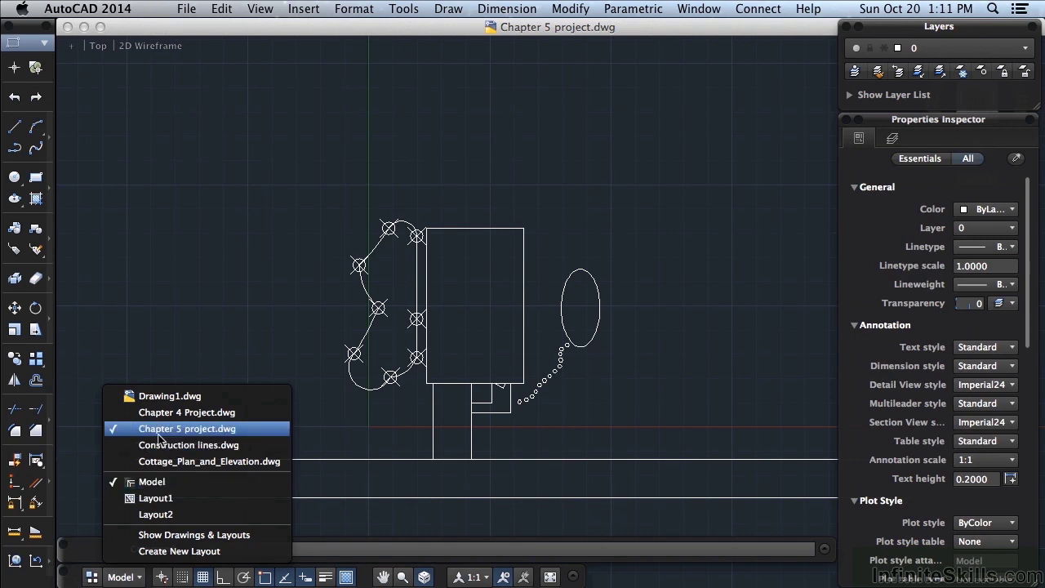
{"action": "left_click", "coordinate": [155, 498]}
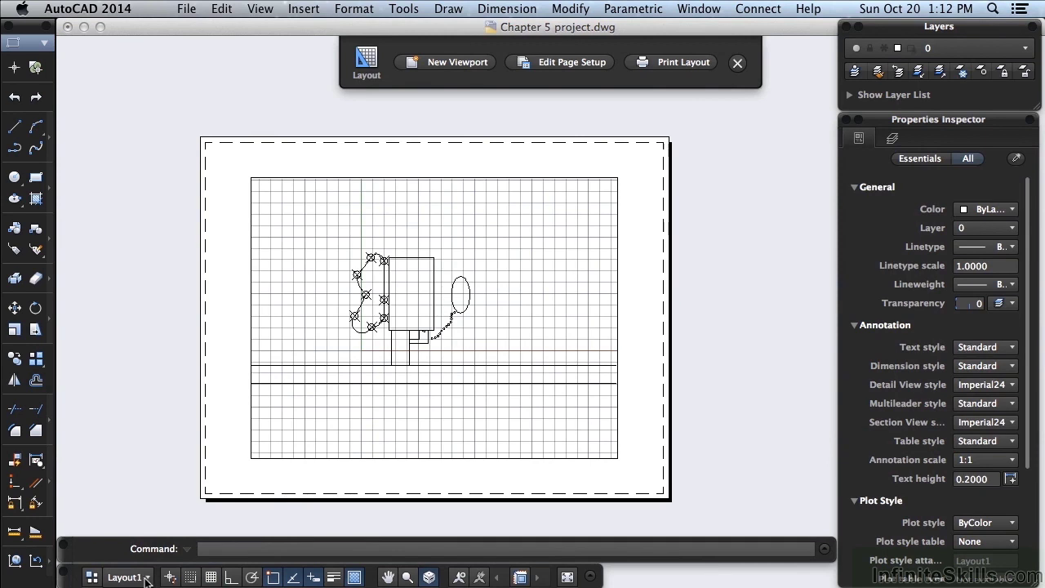
{"action": "left_click", "coordinate": [147, 578]}
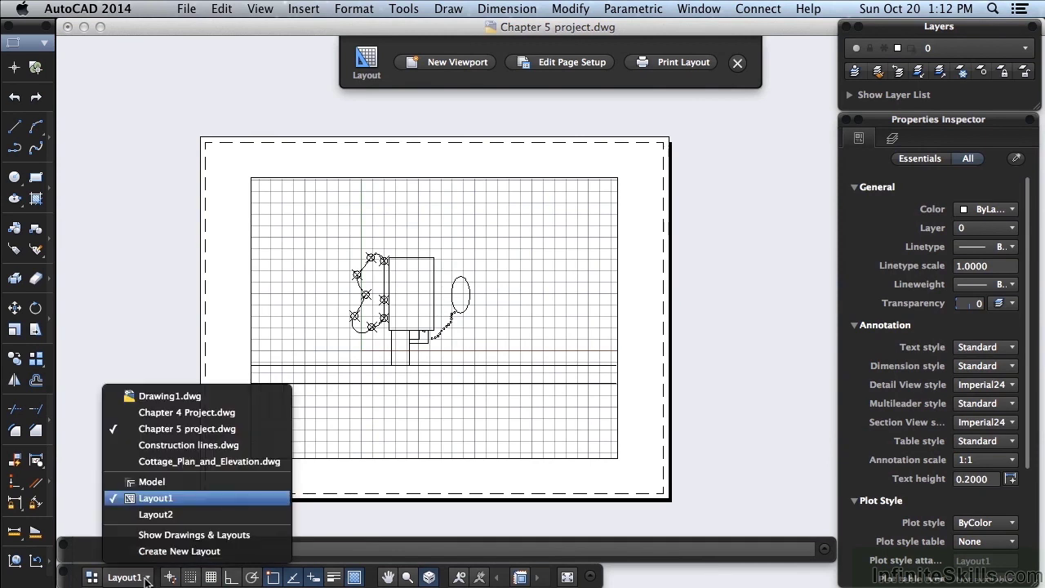
- Switch to Cottage_Plan_and_Elevation.dwg and display its A0 Sheet layout
{"action": "left_click", "coordinate": [184, 462]}
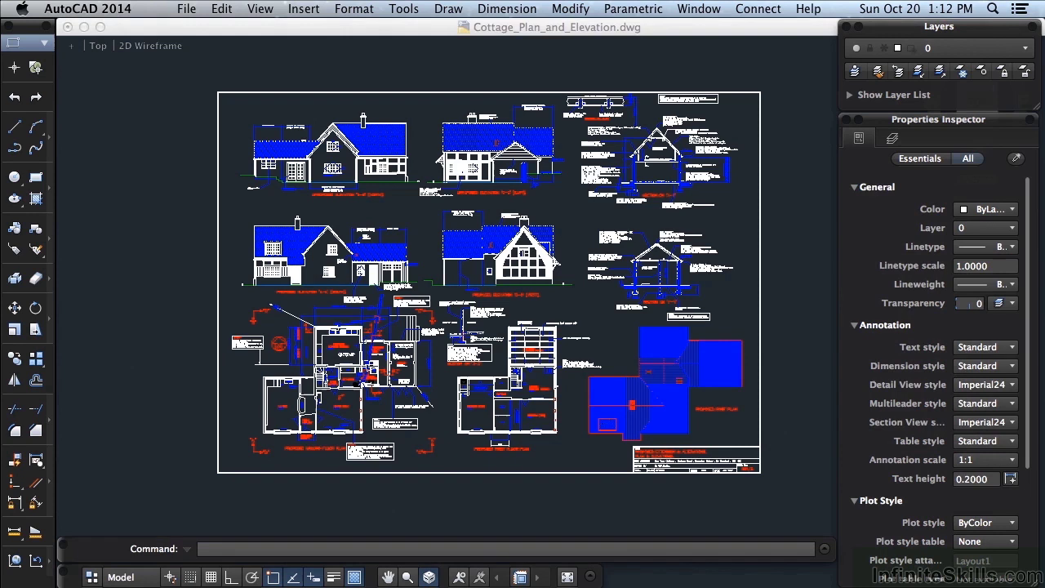
{"action": "left_click", "coordinate": [140, 576]}
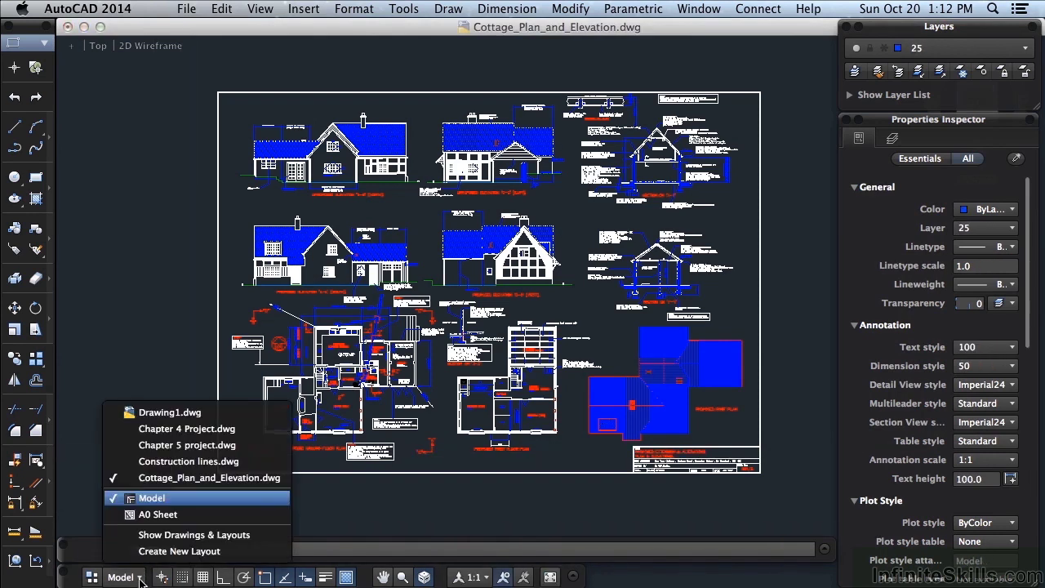
{"action": "left_click", "coordinate": [159, 516]}
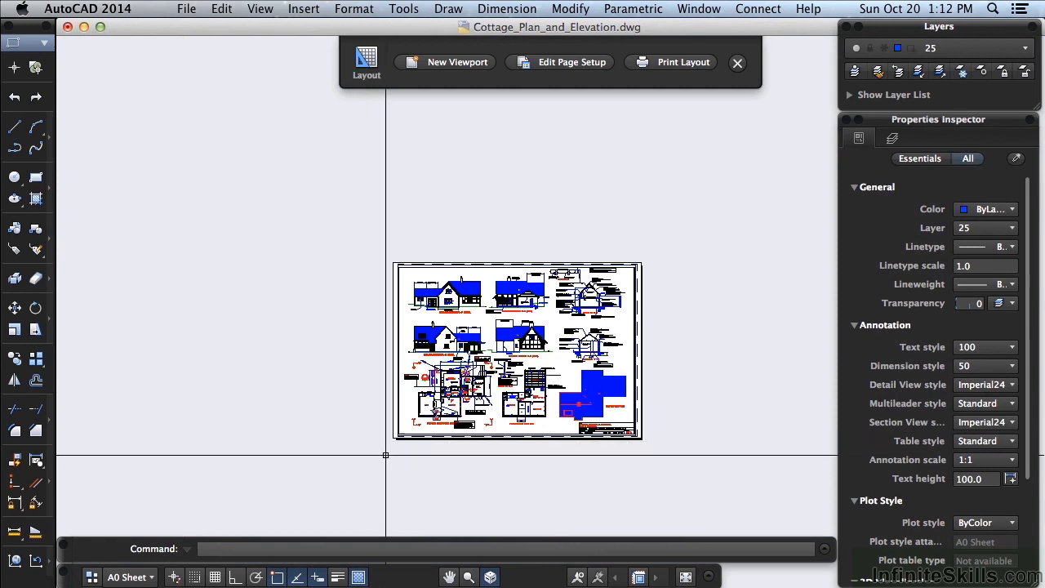
{"action": "scroll", "coordinate": [427, 351], "scroll_direction": "up", "scroll_amount": 5}
{"action": "scroll", "coordinate": [412, 352], "scroll_direction": "down", "scroll_amount": 2}
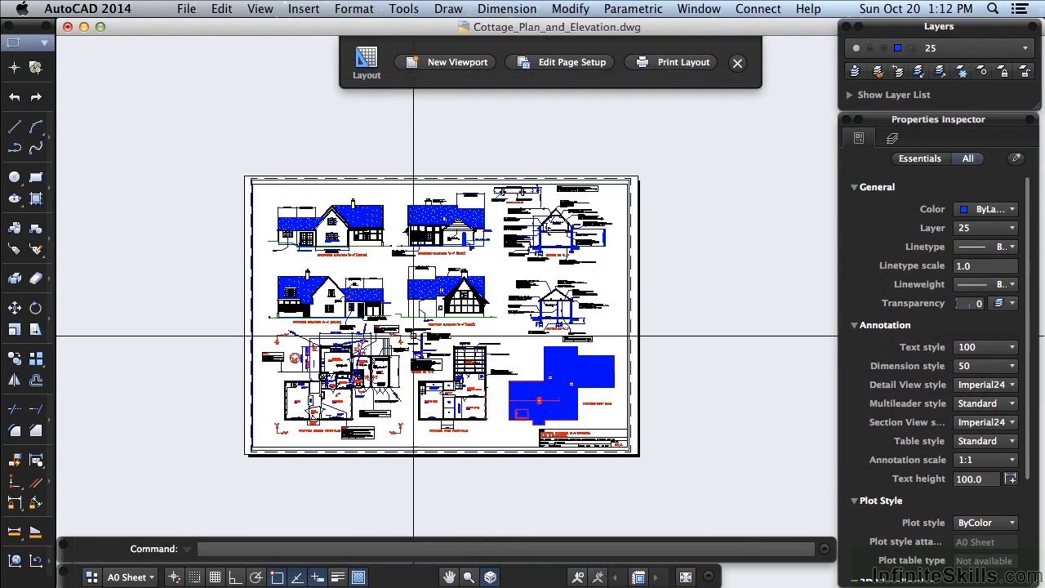
{"action": "left_click", "coordinate": [151, 578]}
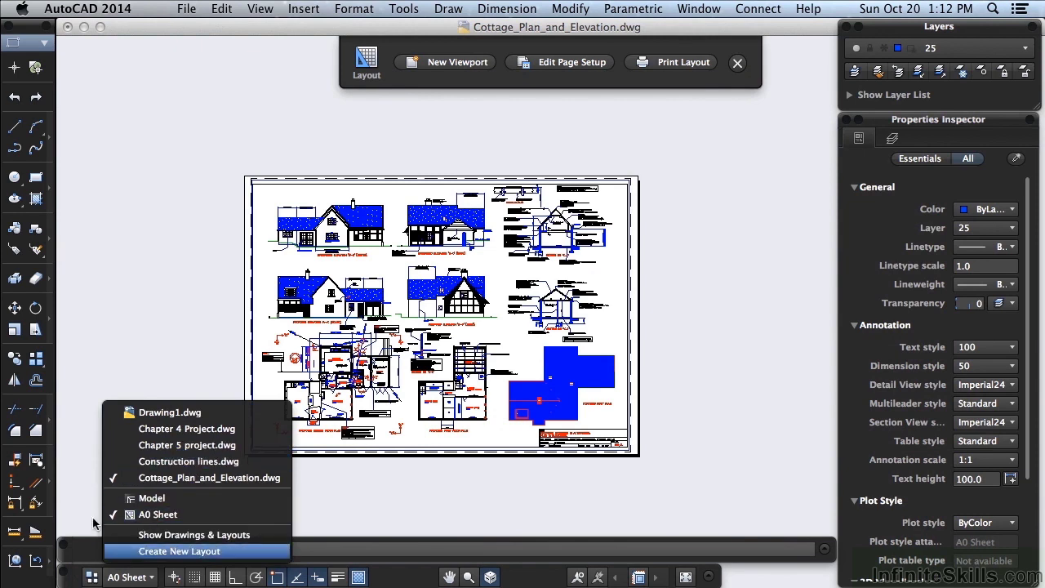
- Return Cottage_Plan_and_Elevation to Model, then browse the five drawings in Show Drawings & Layouts
{"action": "left_click", "coordinate": [146, 498]}
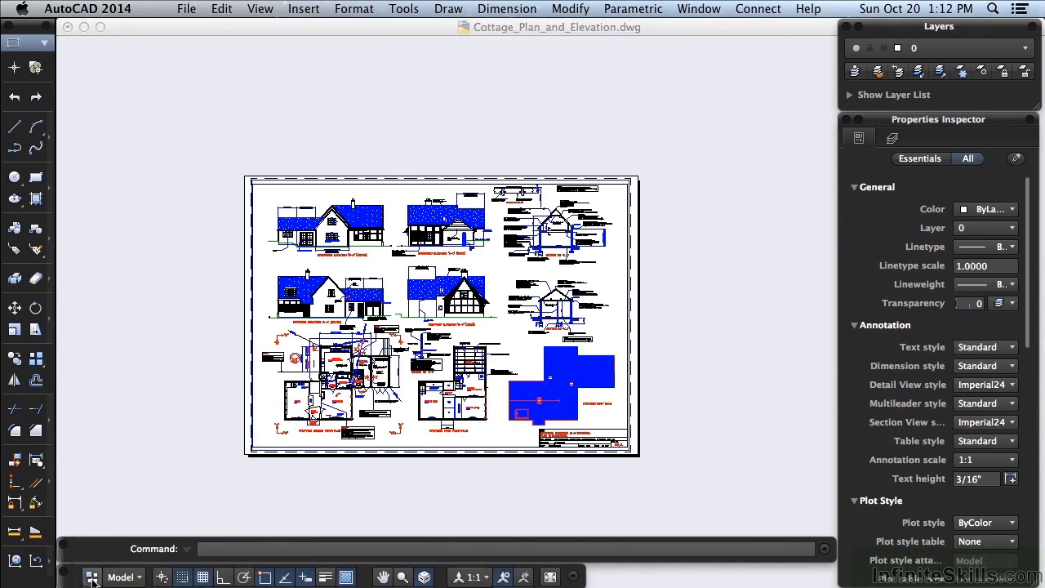
{"action": "left_click", "coordinate": [92, 577]}
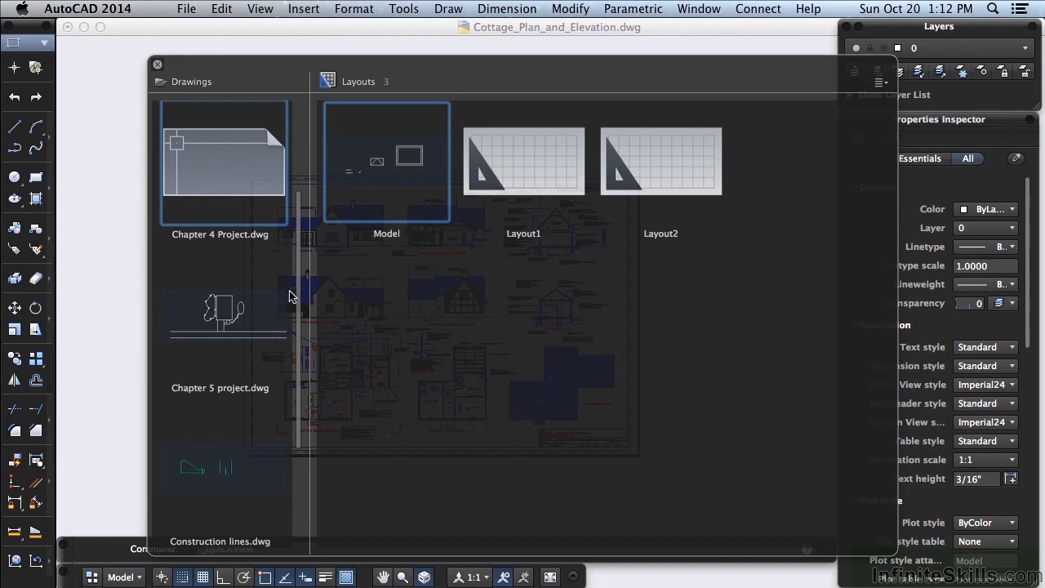
{"action": "left_click_drag", "start_coordinate": [297, 288], "coordinate": [296, 214]}
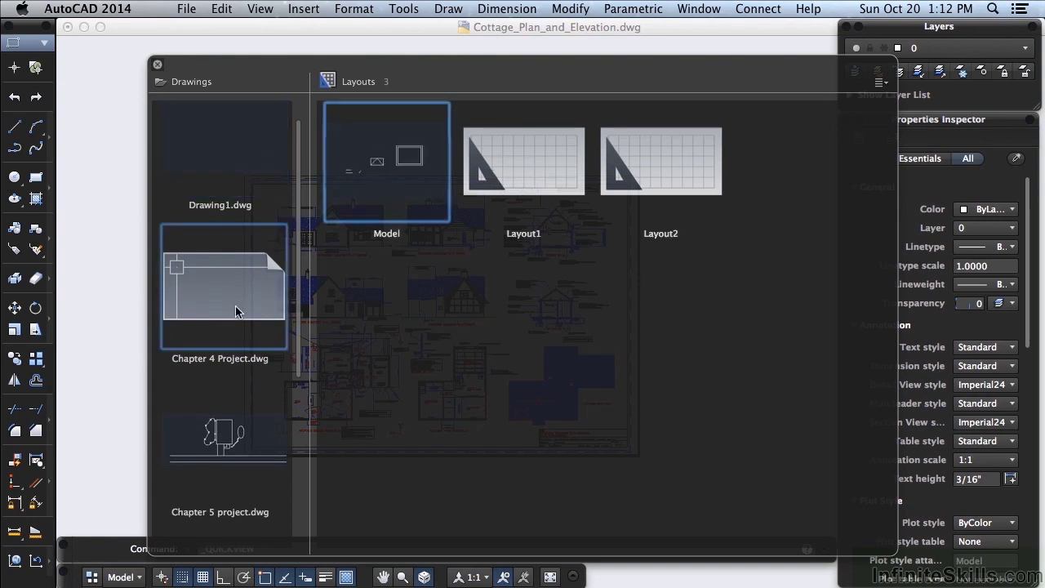
{"action": "scroll", "coordinate": [252, 401], "scroll_direction": "down", "scroll_amount": 5}
{"action": "scroll", "coordinate": [227, 430], "scroll_direction": "down", "scroll_amount": 4}
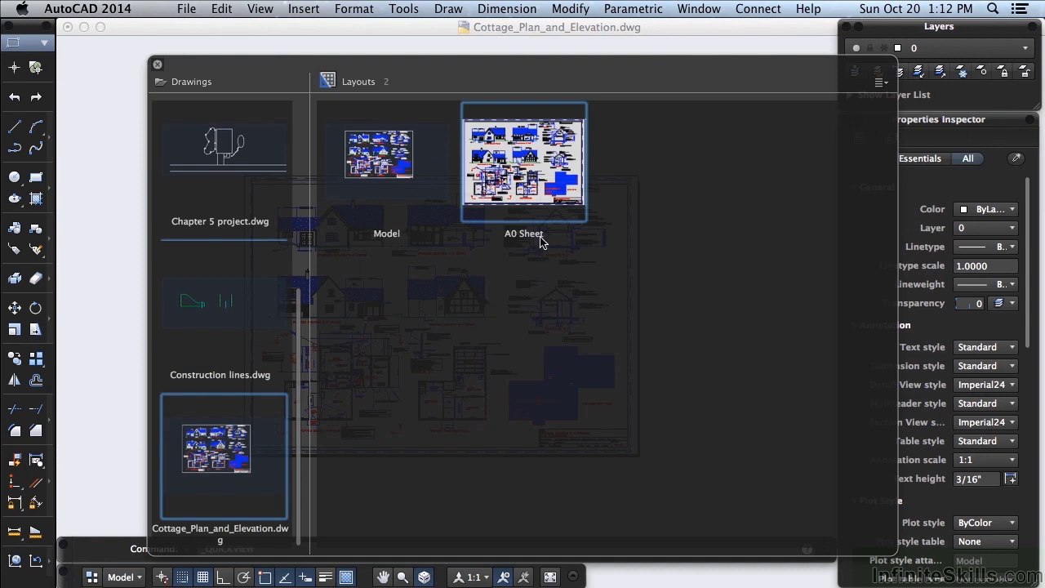
{"action": "left_click", "coordinate": [415, 166]}
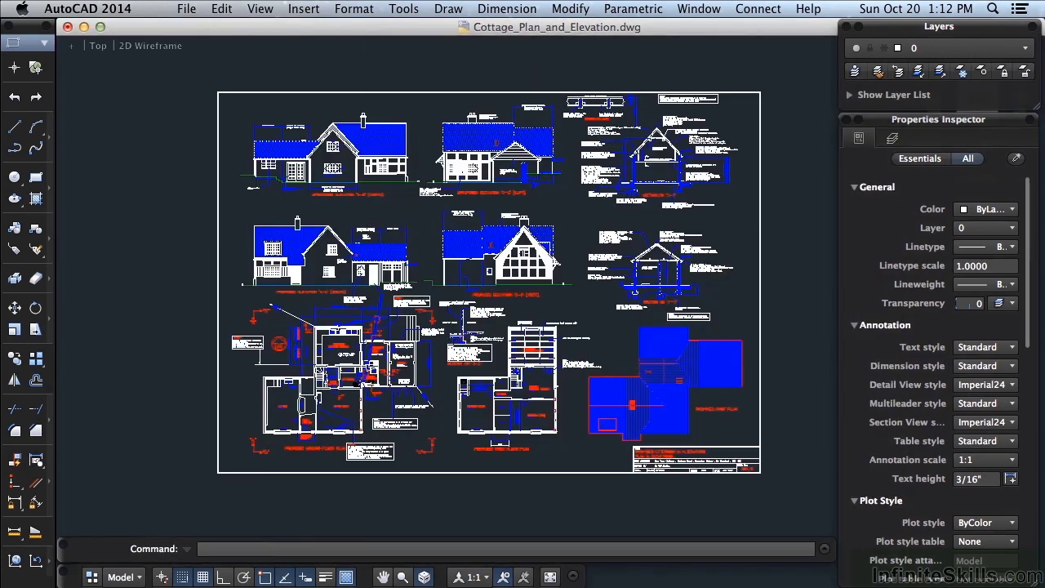